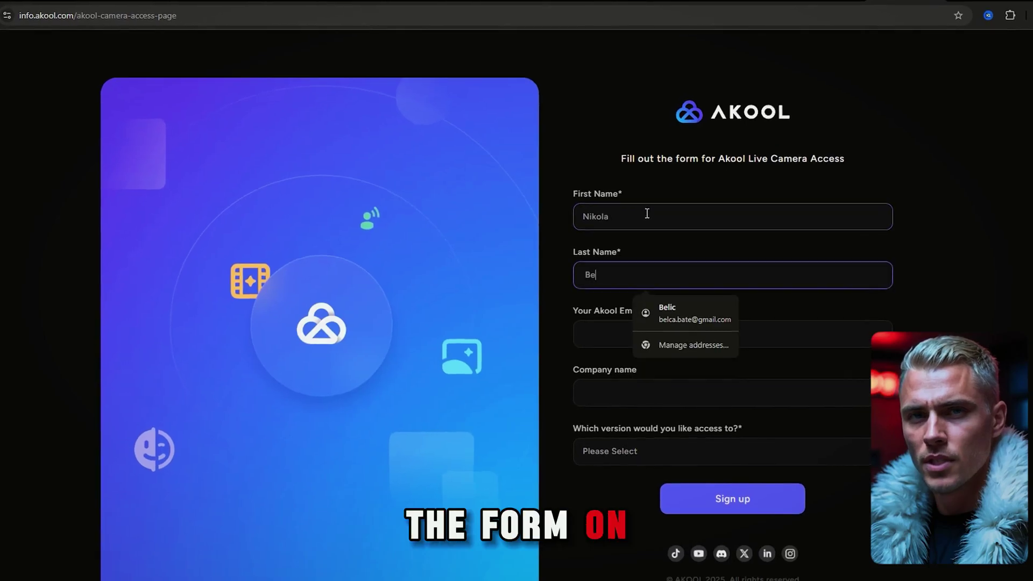
- Enter the Akool account email in the Live Camera access form
key("Tab")
type("belcam")
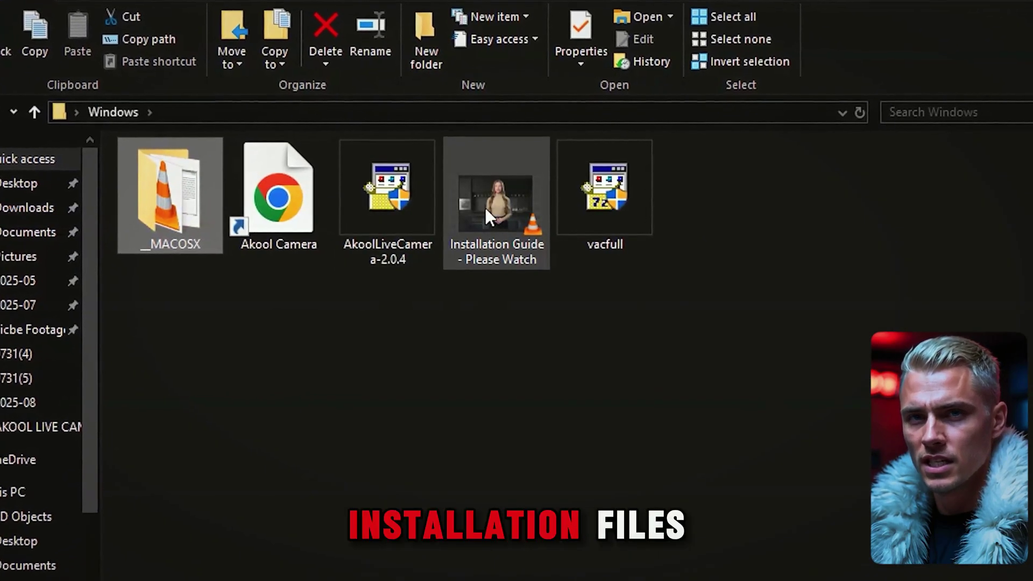
- Open the Installation Guide video from the Windows installation folder
left_click(494, 204)
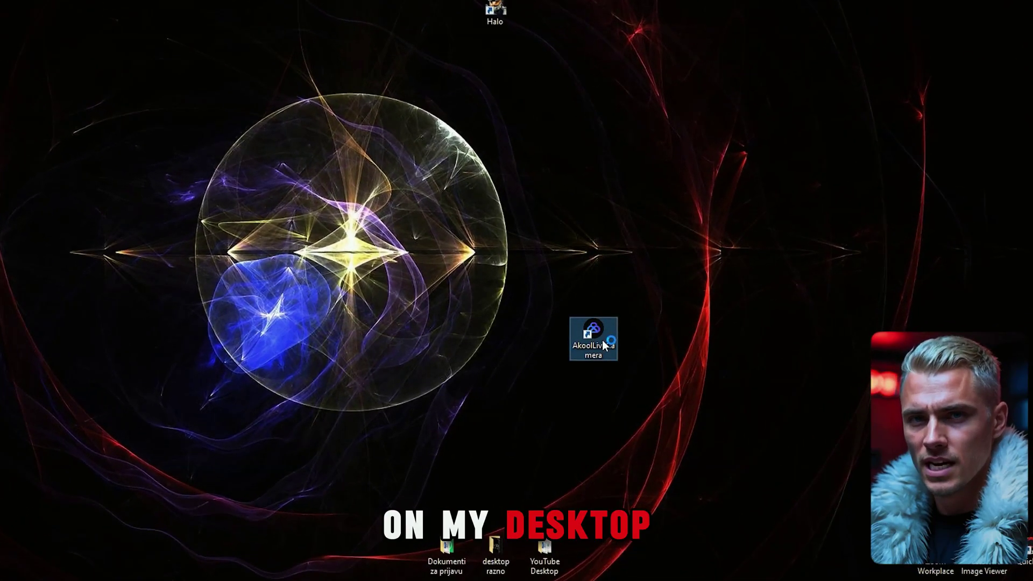
- Launch AkoolLiveCamera from the desktop and accept all cookies on its login window
double_click(602, 340)
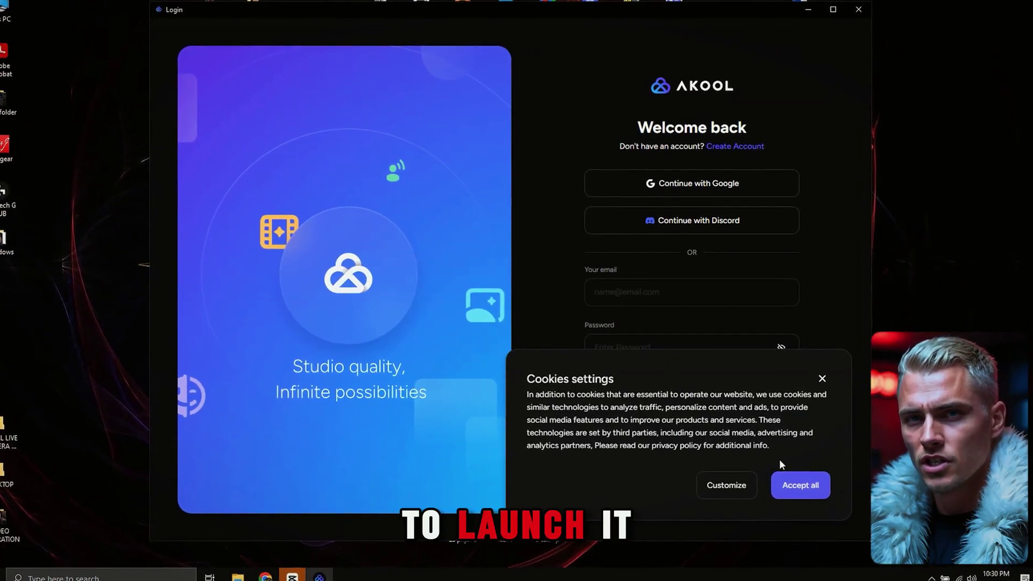
left_click(802, 488)
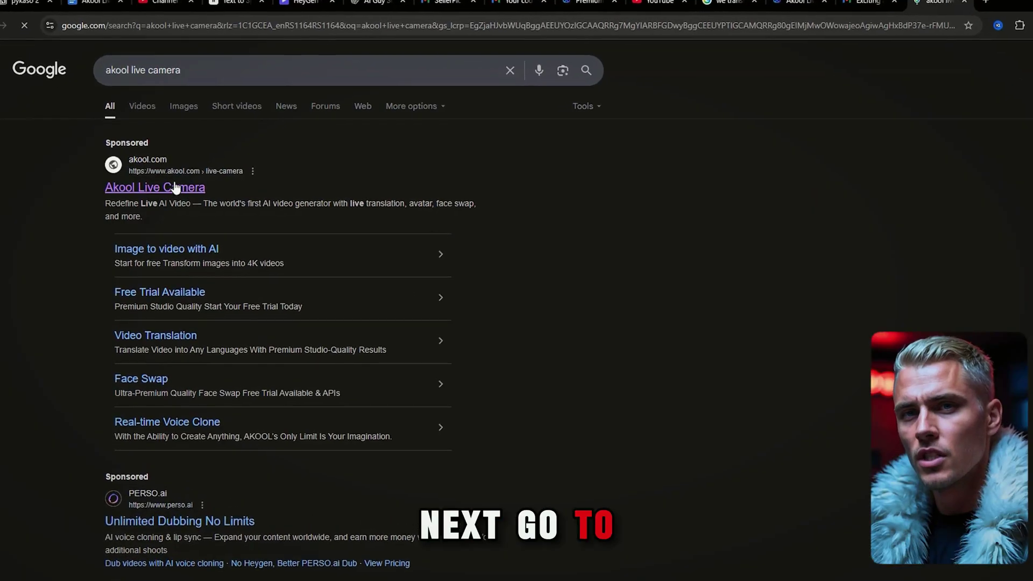
- Open the sponsored Akool Live Camera search result in the browser and open Live Camera from its page
left_click(175, 188)
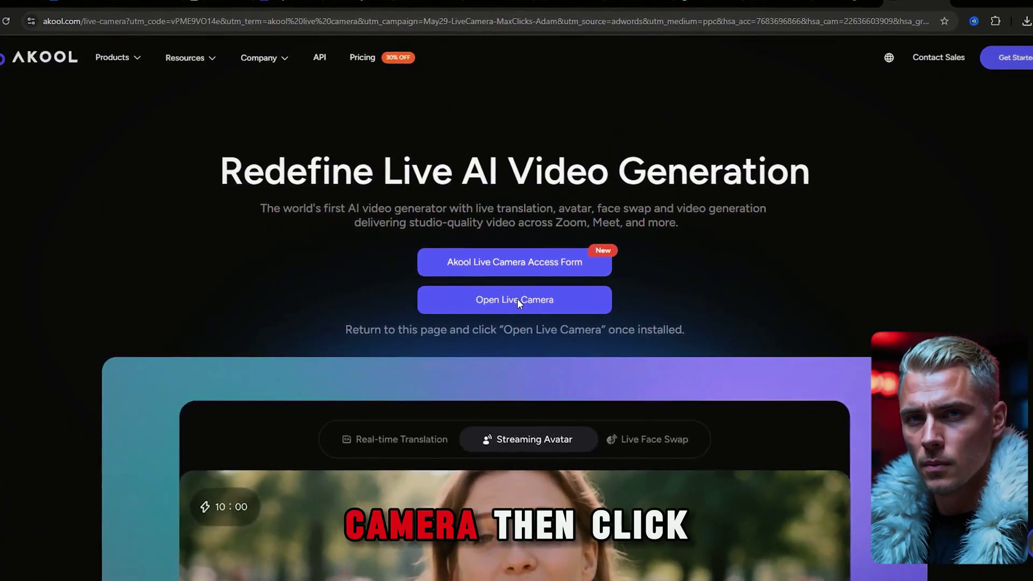
left_click(518, 303)
left_click(624, 128)
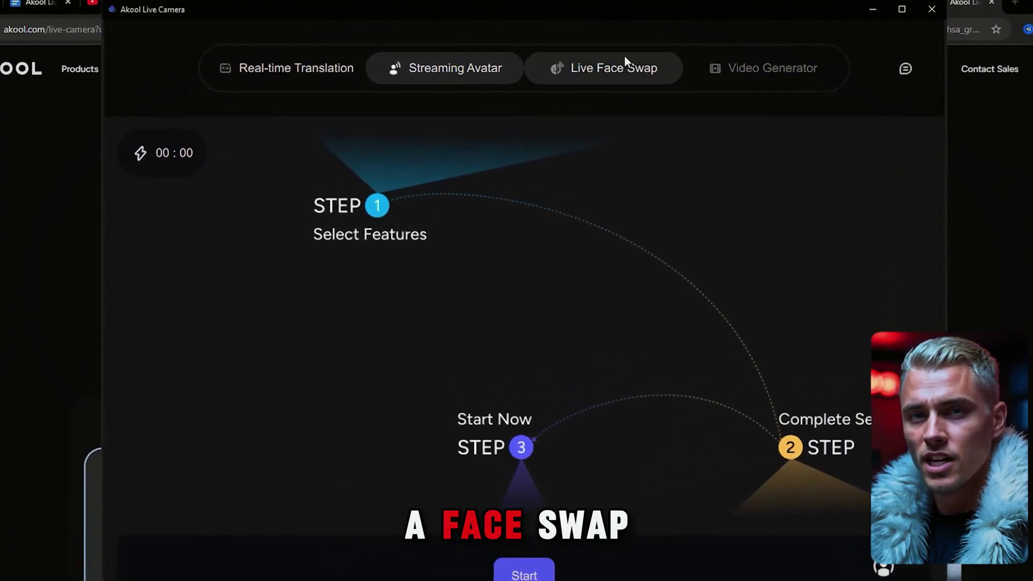
- Open the Real-time Translation setup and dismiss its Create Translation dialog
left_click(293, 68)
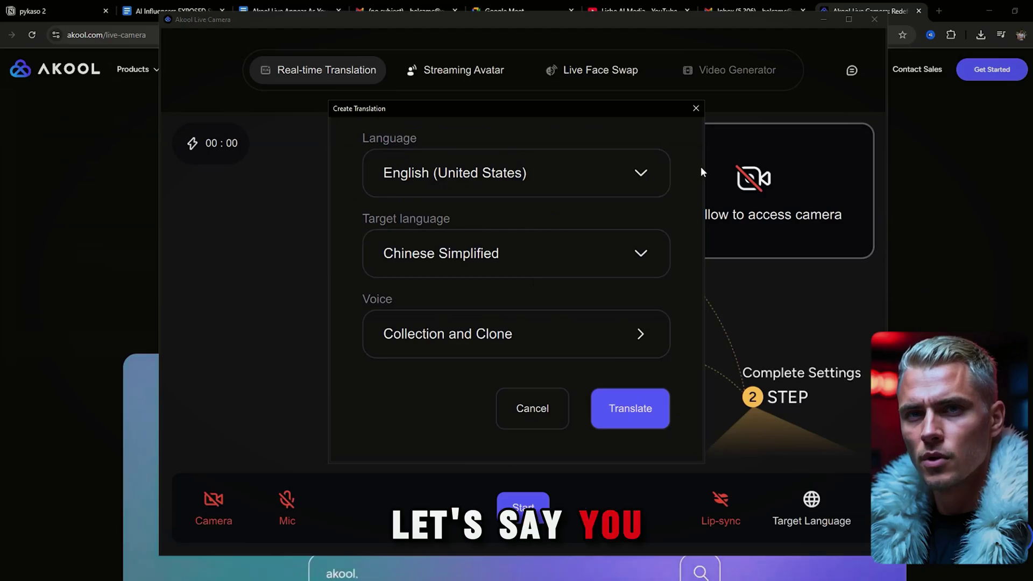
left_click(695, 108)
- Switch to Streaming Avatar mode and browse the available avatars before closing the avatar chooser
left_click(457, 70)
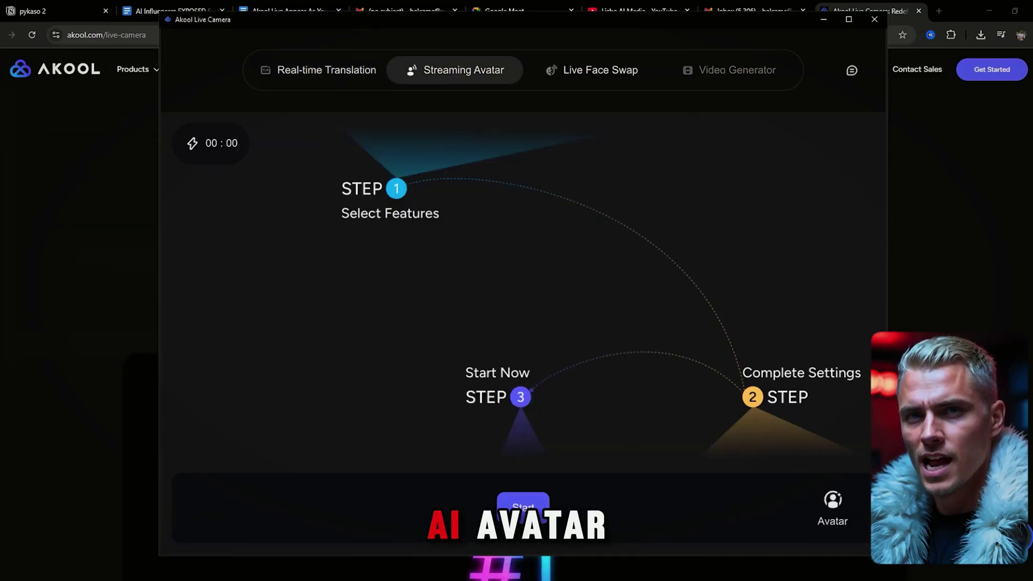
left_click(841, 498)
scroll(485, 257, "down", 5)
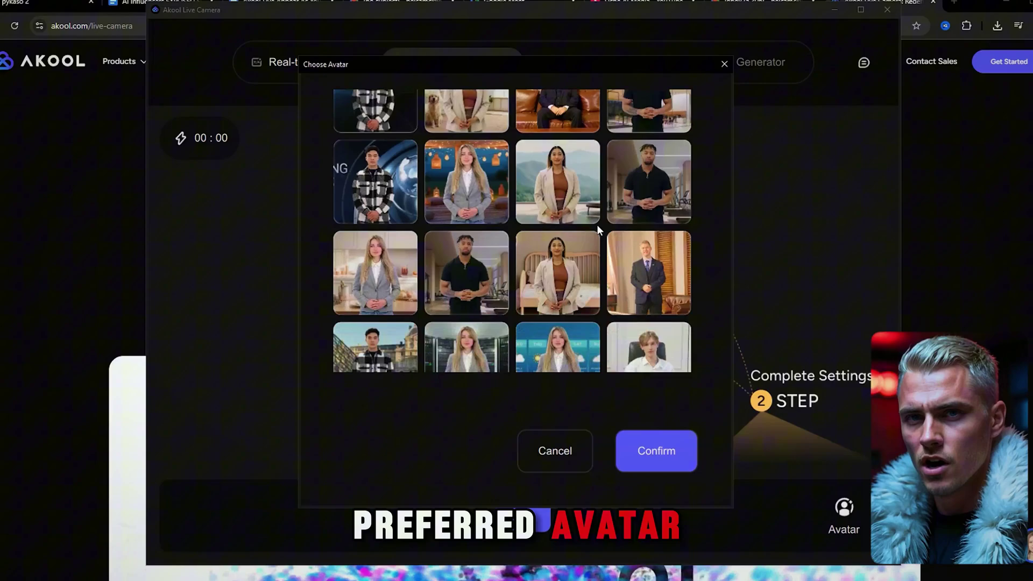
scroll(597, 225, "down", 3)
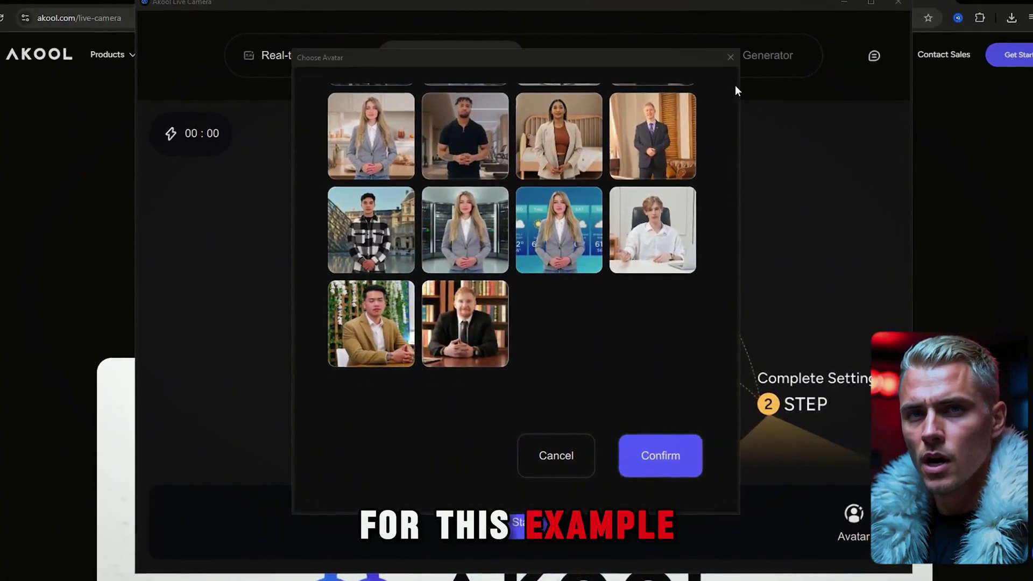
left_click(736, 89)
- Choose the custom blond-haired man avatar, the last one in the first row, and start the avatar stream
left_click(578, 49)
left_click(856, 519)
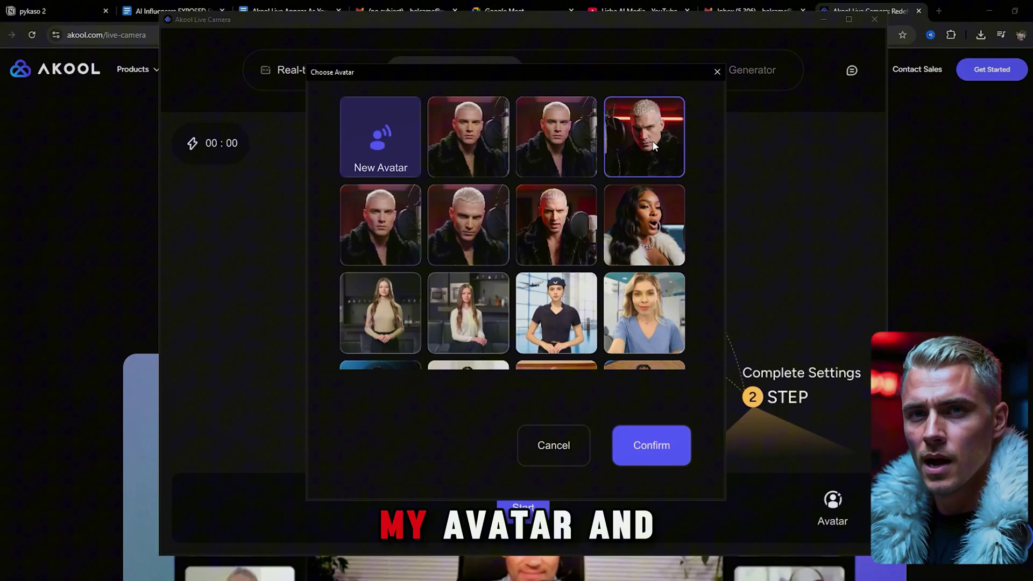
left_click(663, 456)
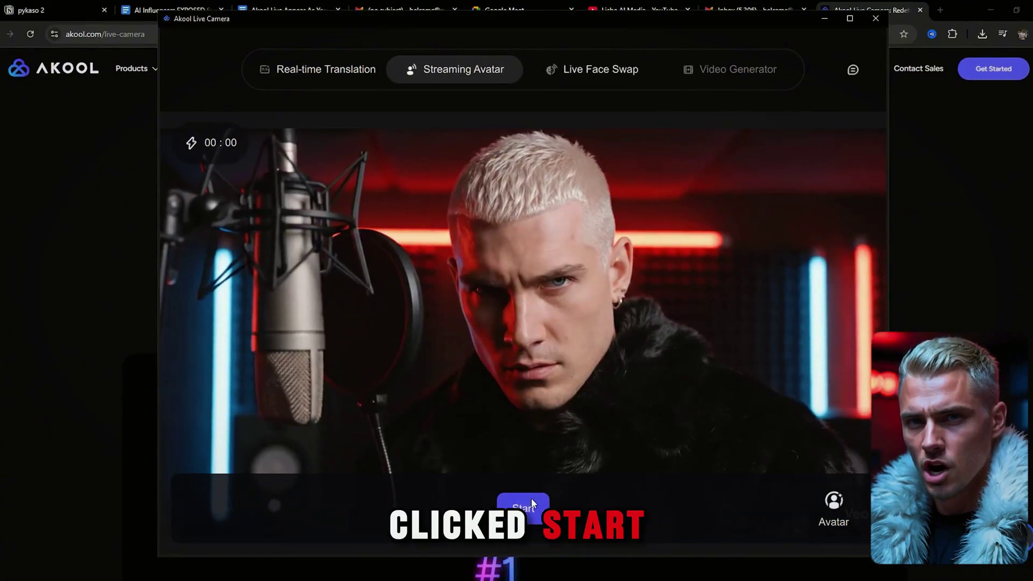
left_click(523, 509)
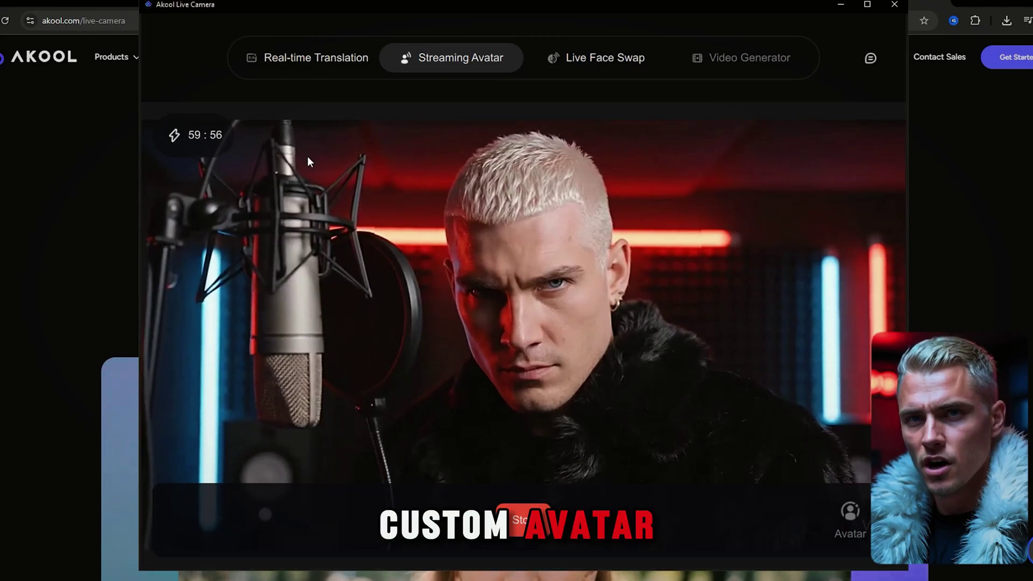
- Minimize Akool Live Camera, switch to Google Meet in the browser and start a new meeting
left_click(840, 5)
left_click(538, 17)
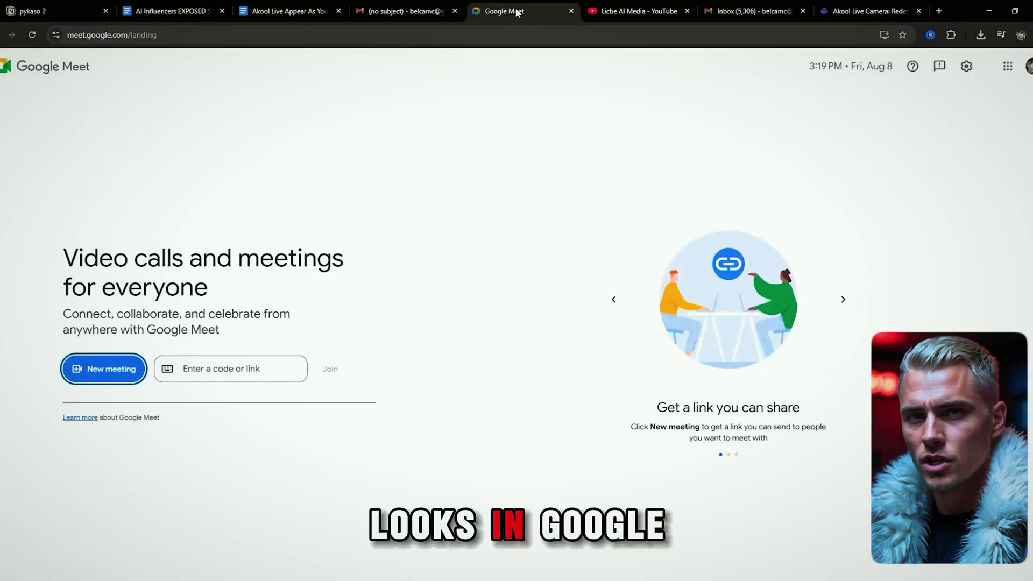
left_click(101, 369)
left_click(121, 403)
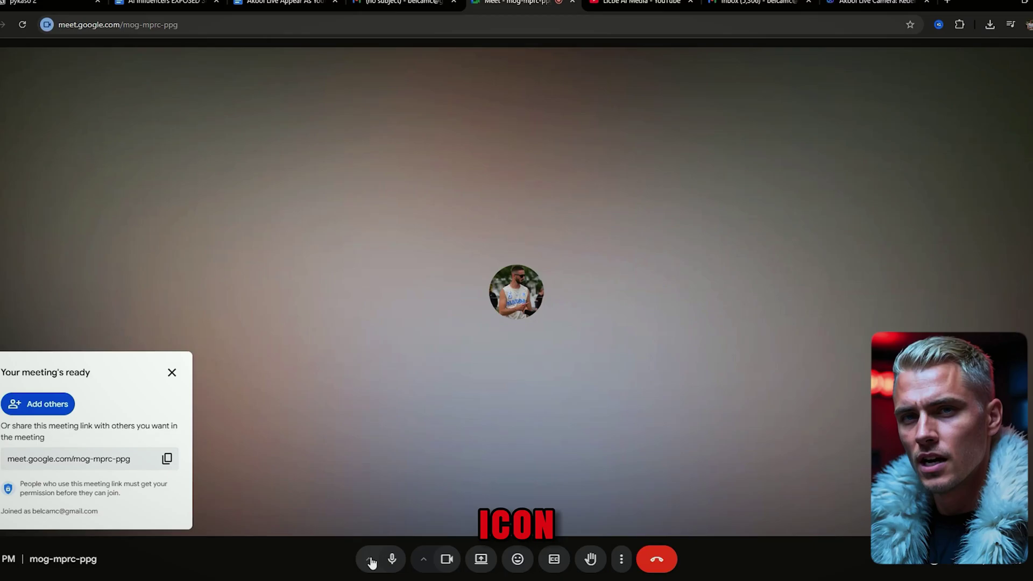
- Set the meeting's microphone to Line 1 (Virtual Audio Cable) and its camera to Akool Camera
left_click(407, 555)
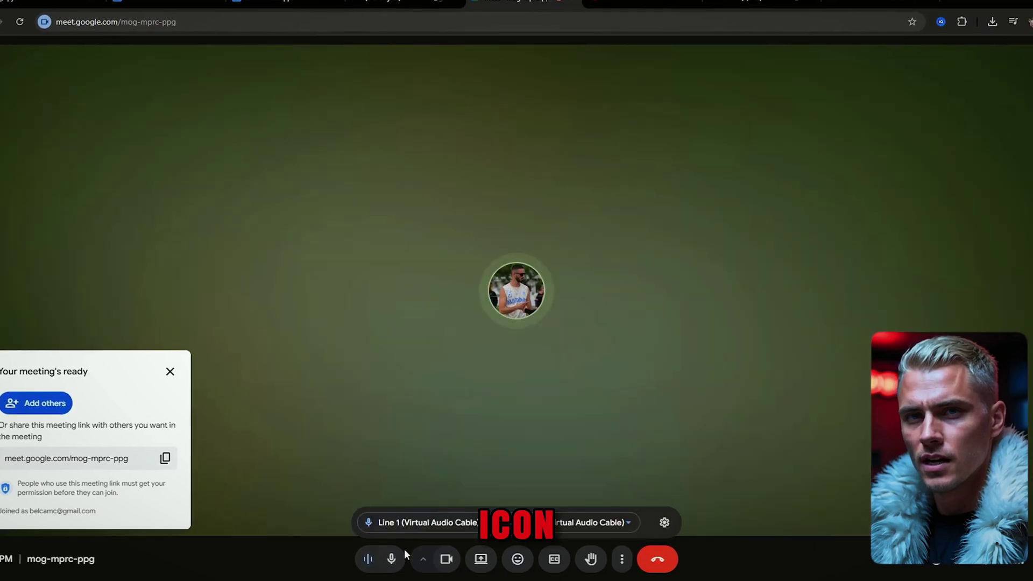
left_click(422, 522)
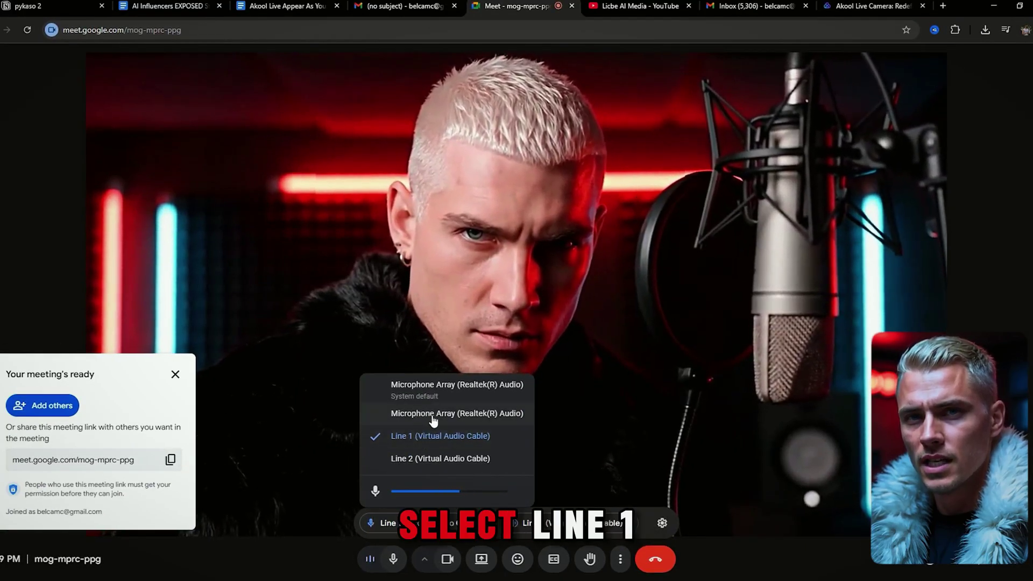
left_click(424, 439)
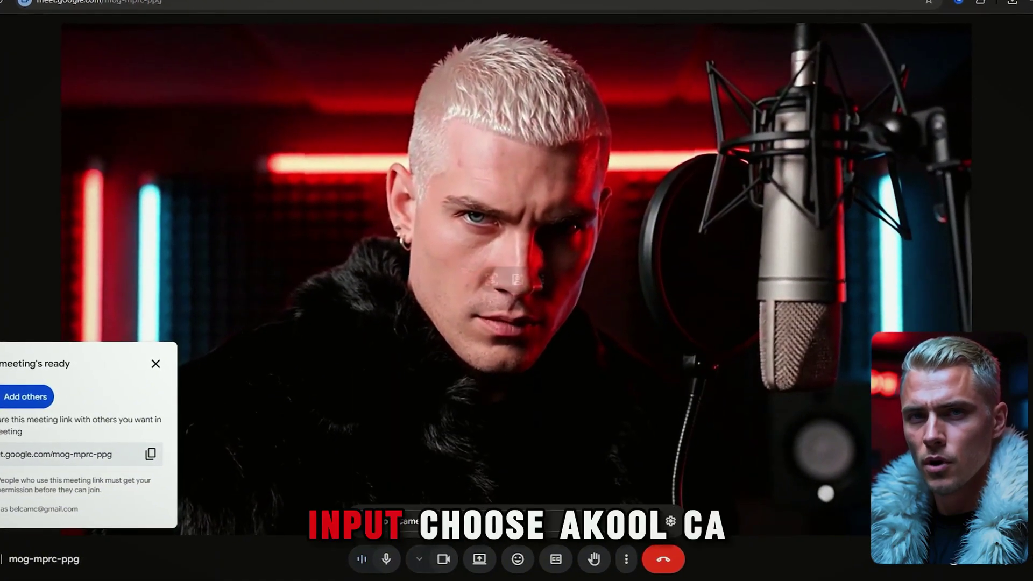
left_click(419, 559)
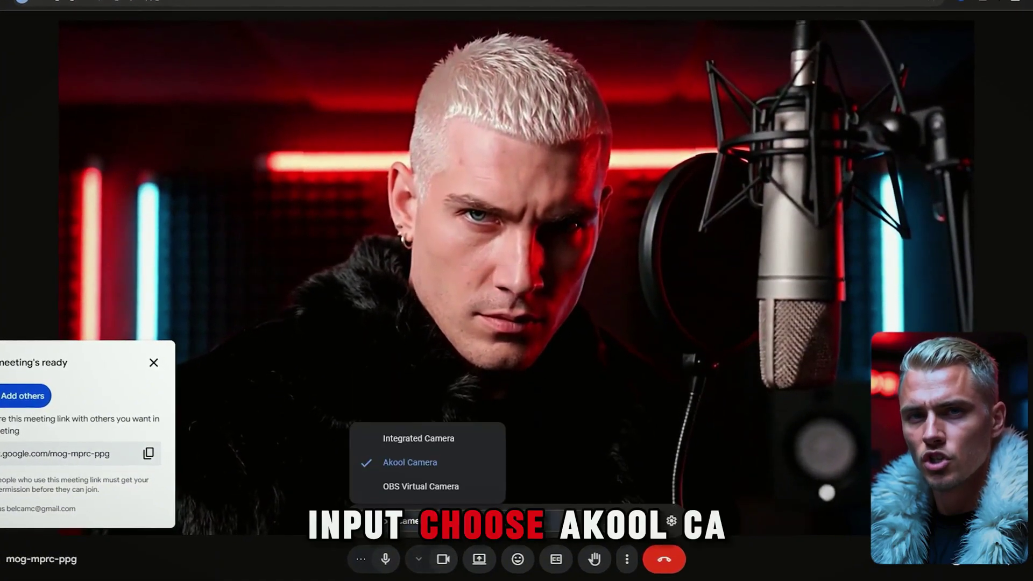
left_click(388, 461)
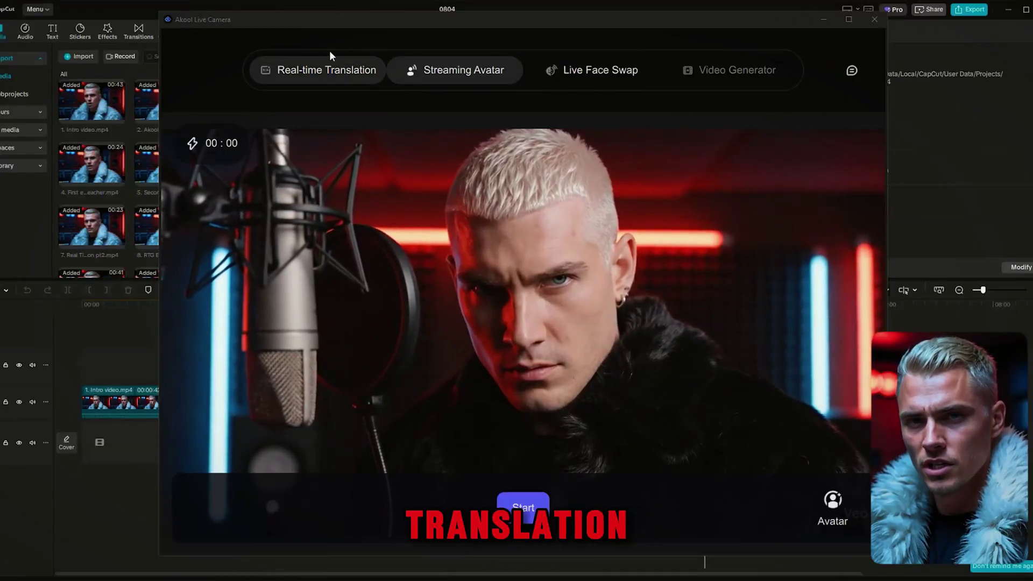
- In Akool Live Camera, create a real-time translation from English (United States) to Chinese Simplified with the Collection and Clone voice option
left_click(291, 74)
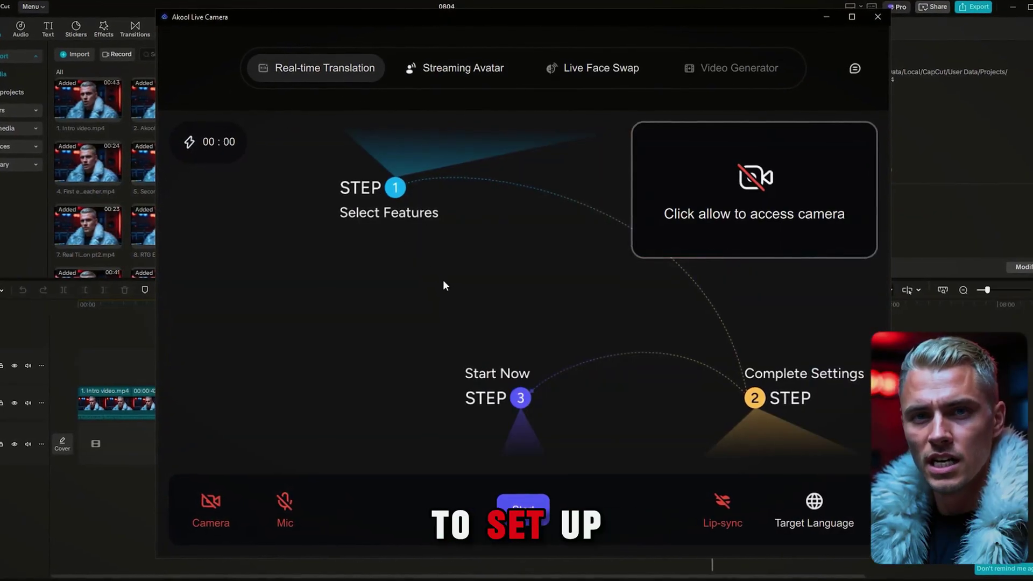
left_click(827, 516)
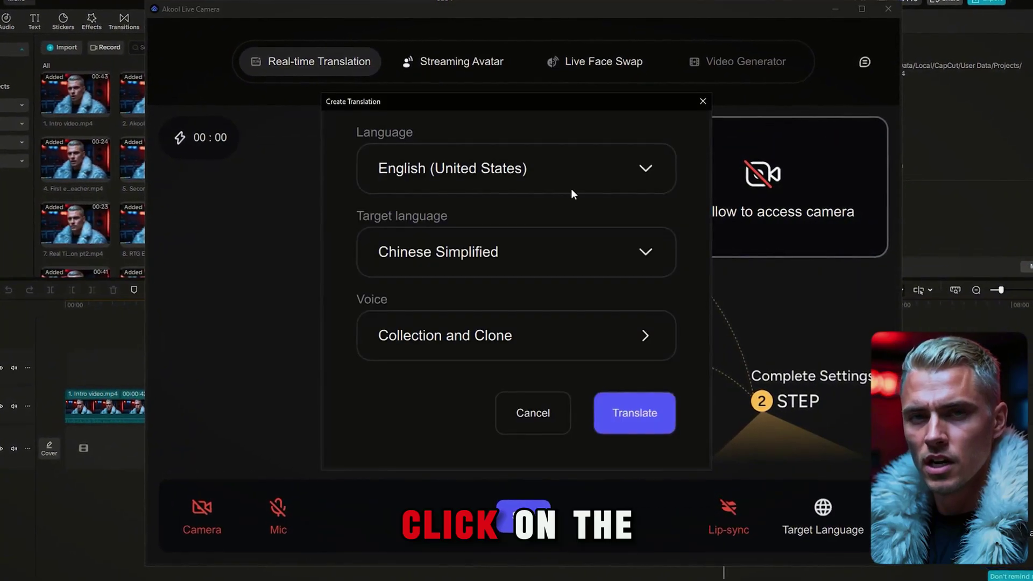
left_click(517, 178)
scroll(479, 260, "down", 3)
scroll(480, 263, "down", 10)
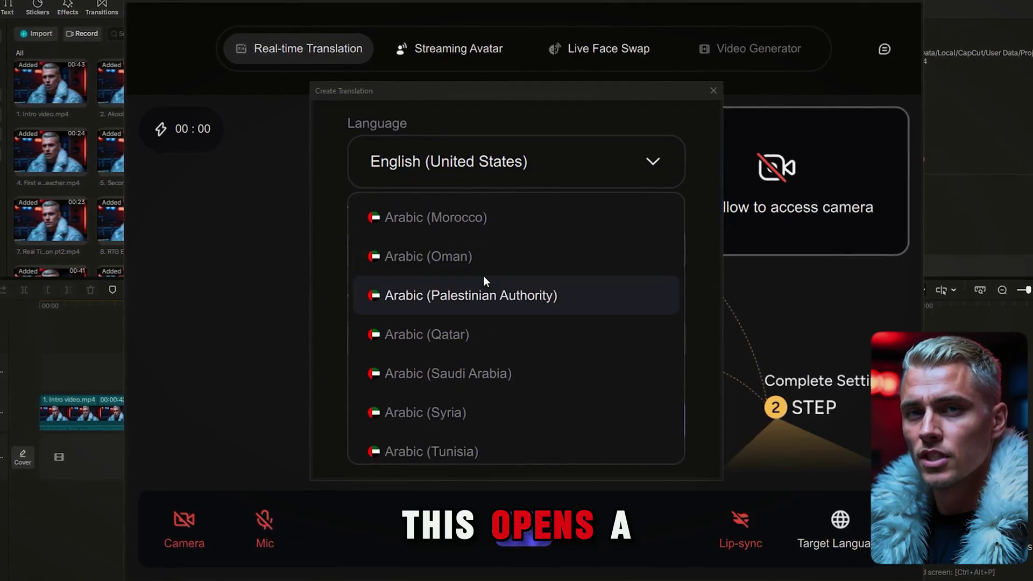
scroll(505, 301, "down", 20)
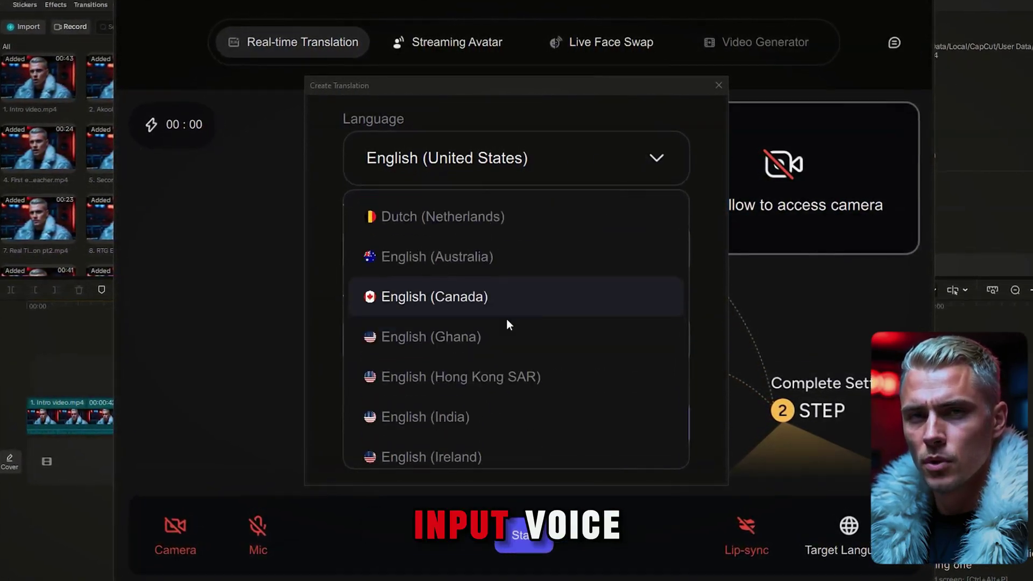
scroll(511, 291, "down", 15)
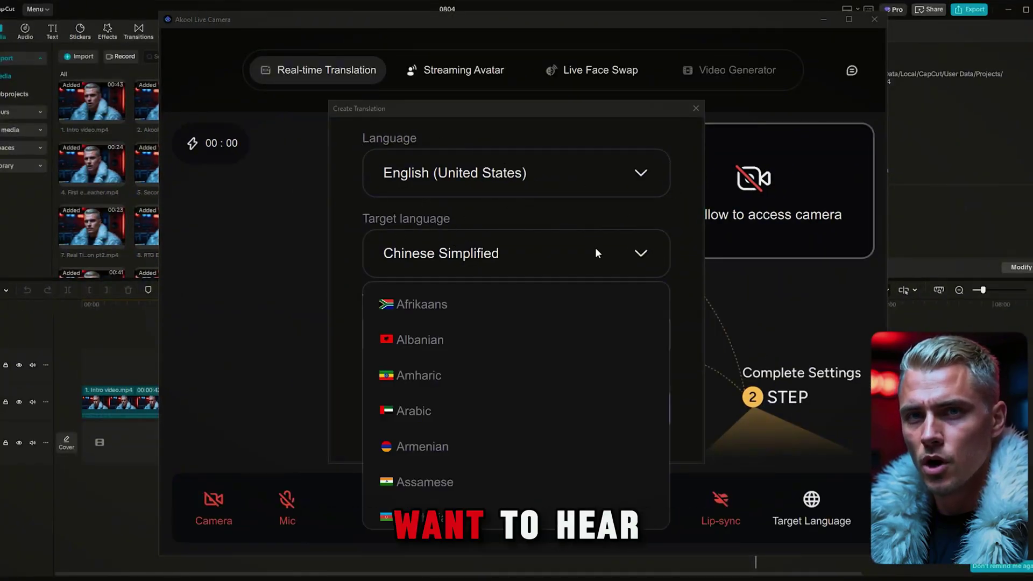
left_click(671, 214)
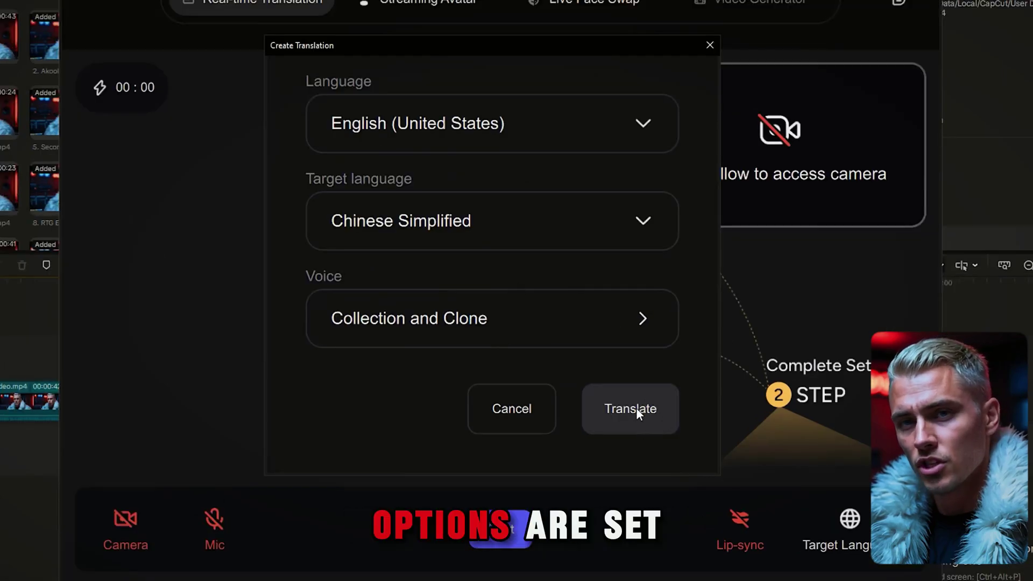
left_click(636, 408)
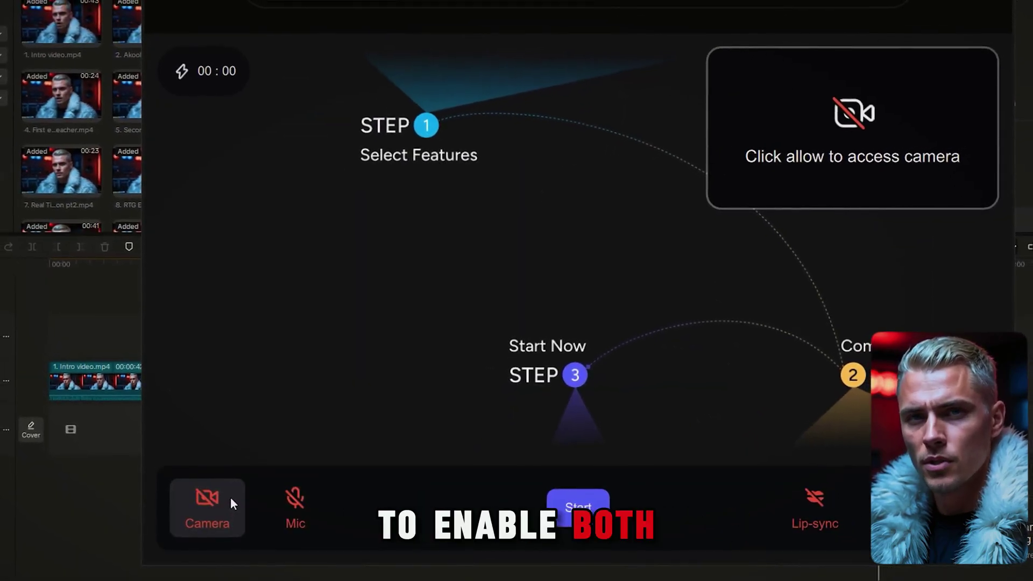
- Enable both the camera and the mic for the real-time translation
left_click(231, 497)
left_click(315, 516)
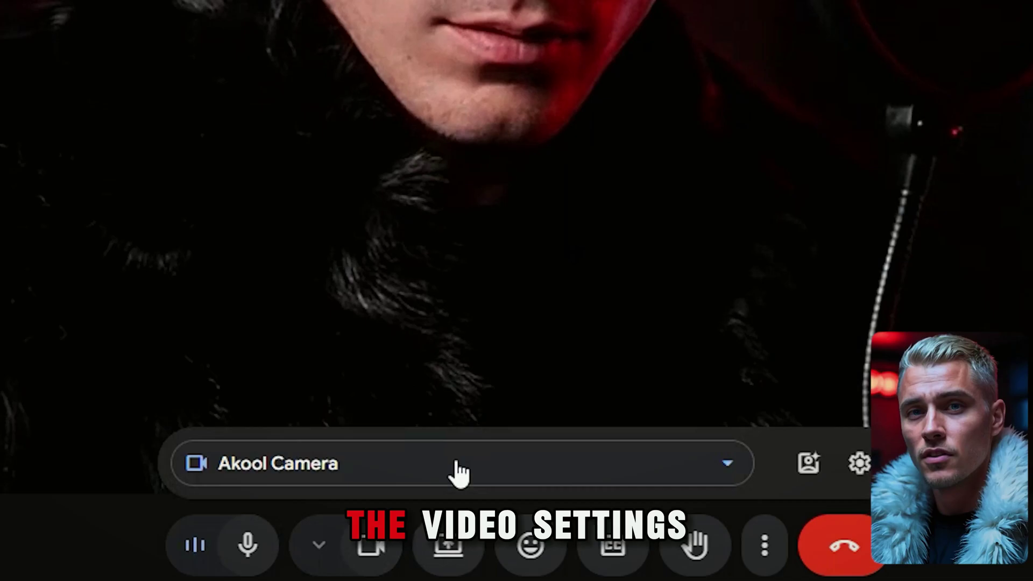
- Open the list of camera sources in the Google Meet call
left_click(455, 464)
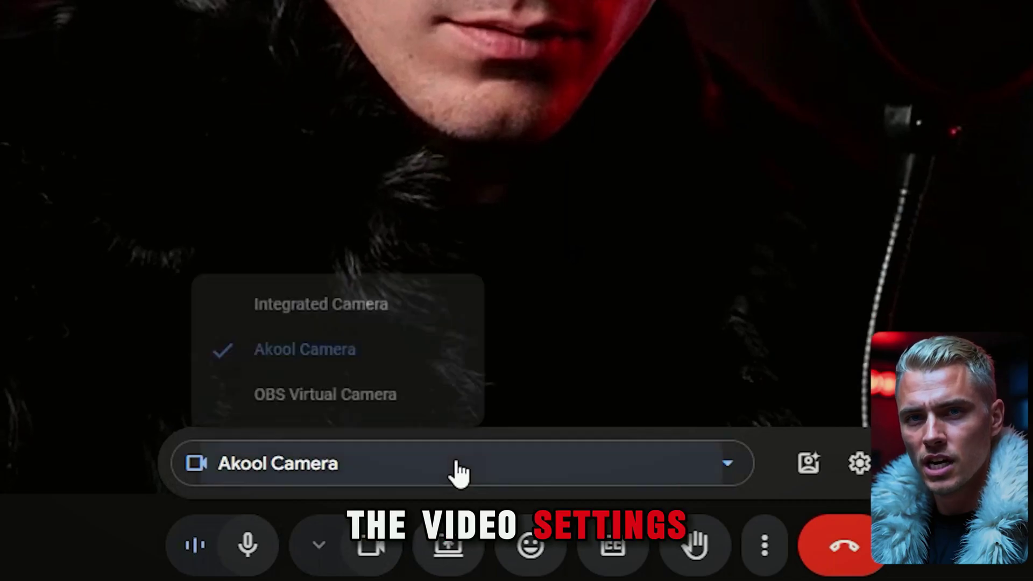